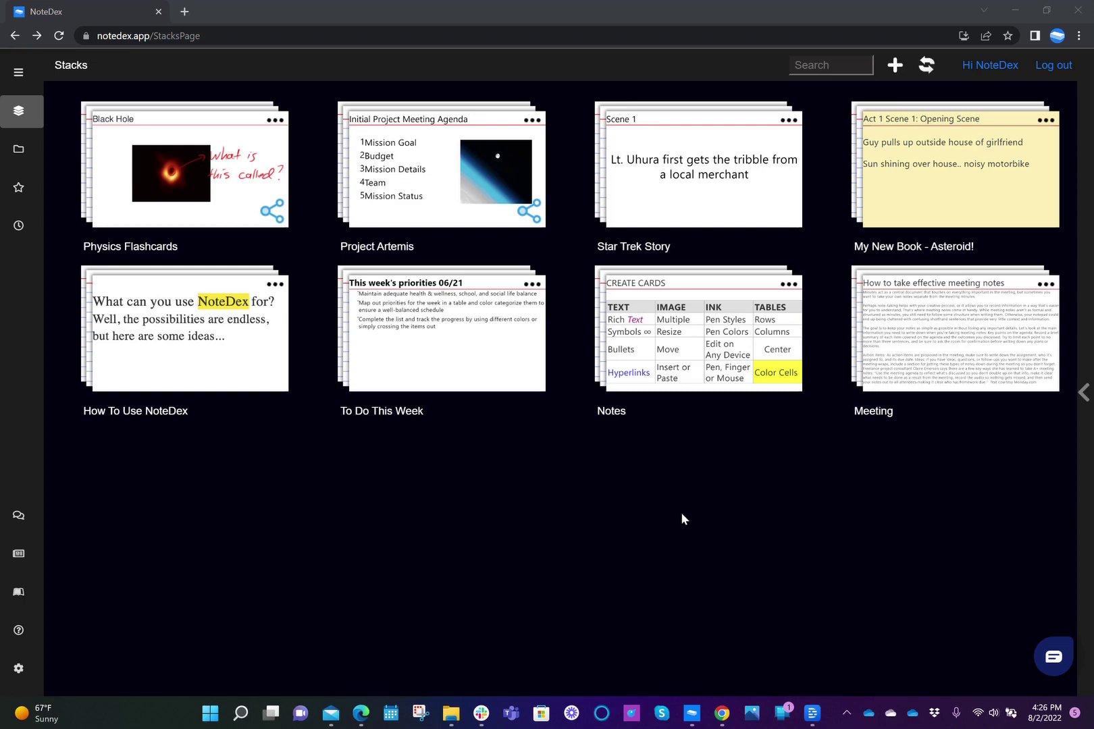
Step: Open the Physics Flashcards deck and show its ••• list of extra actions
click(183, 165)
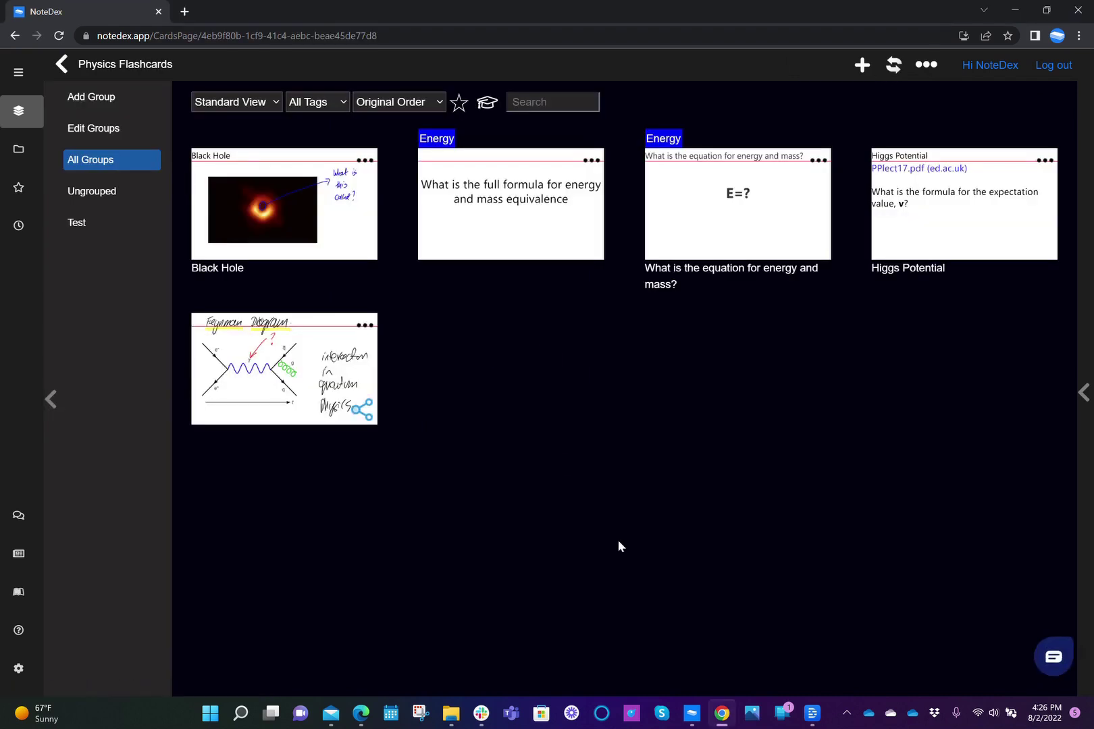
click(927, 65)
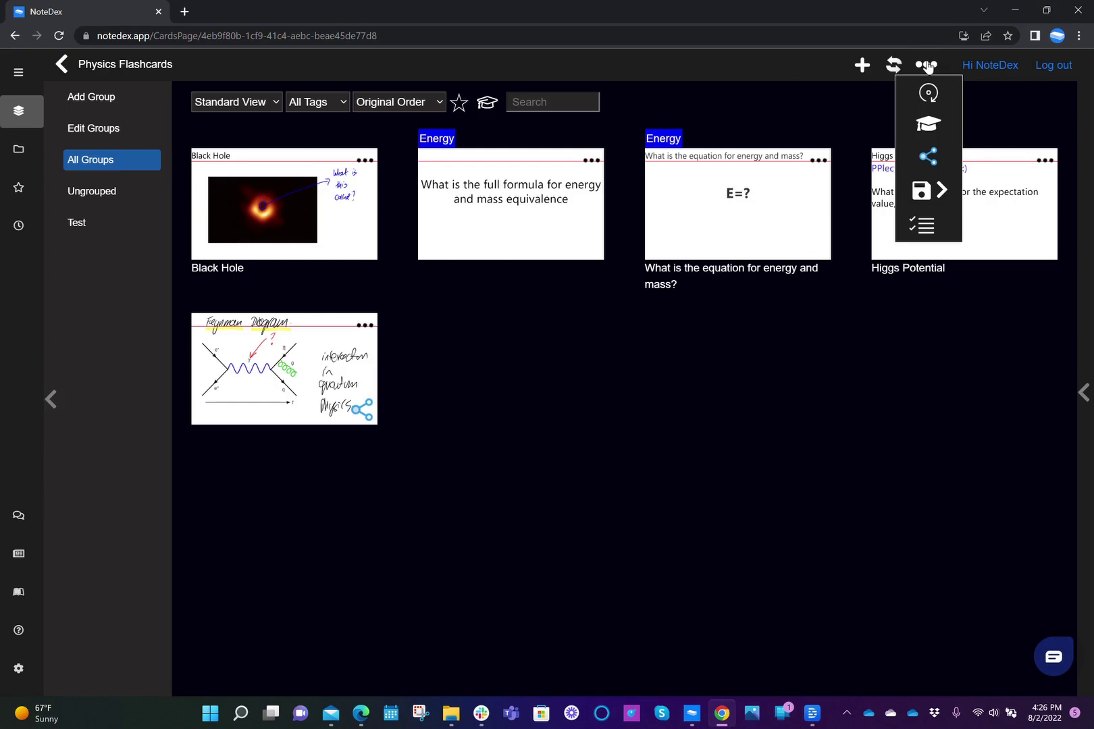
Step: Choose Study Mode from the deck menu to bring up options for the 5 new cards
click(929, 128)
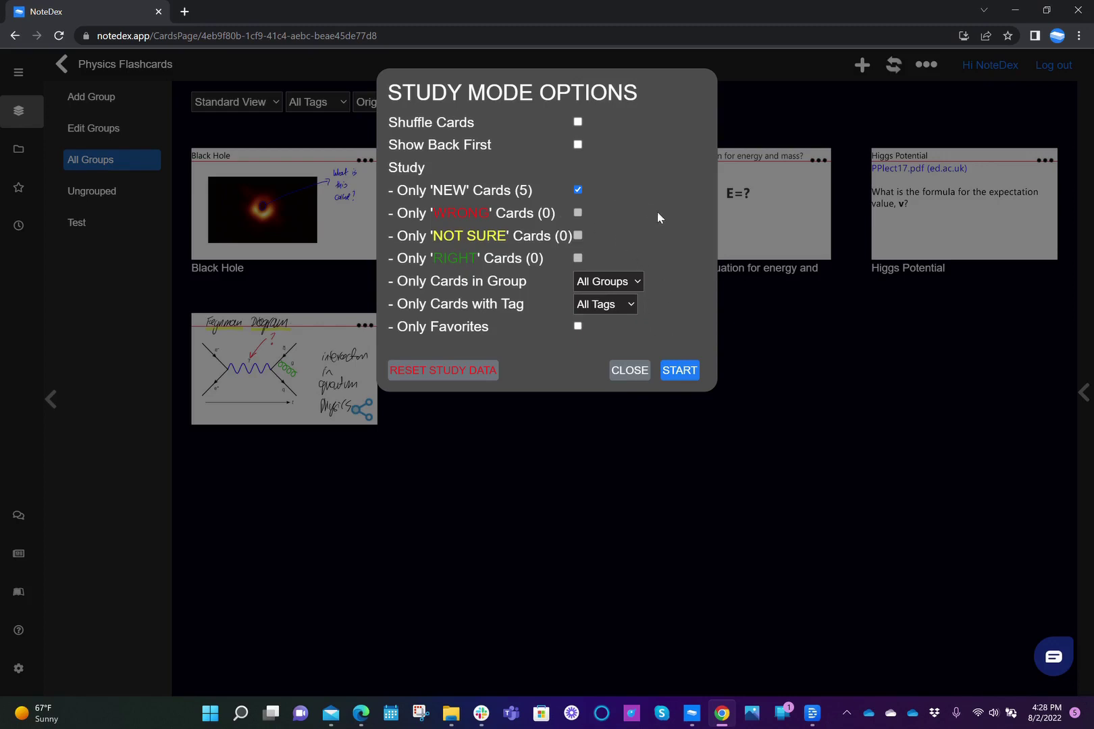
Step: Start studying the five new cards and flip the first card to its answer and back
click(684, 376)
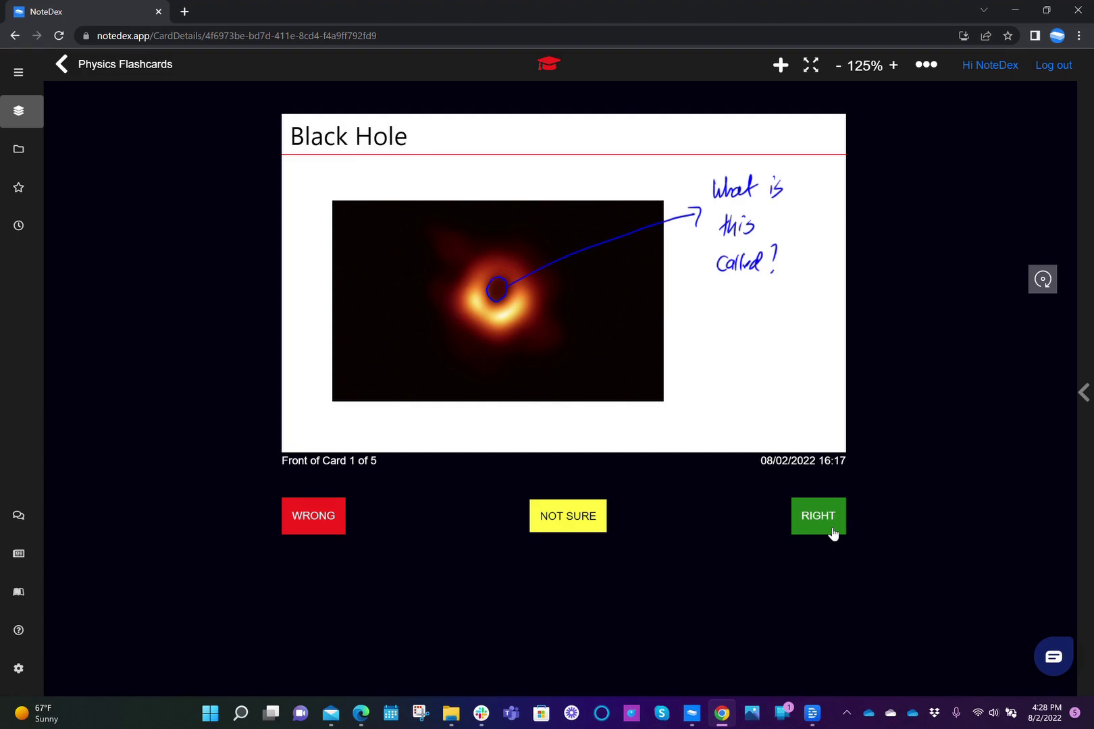
click(1043, 280)
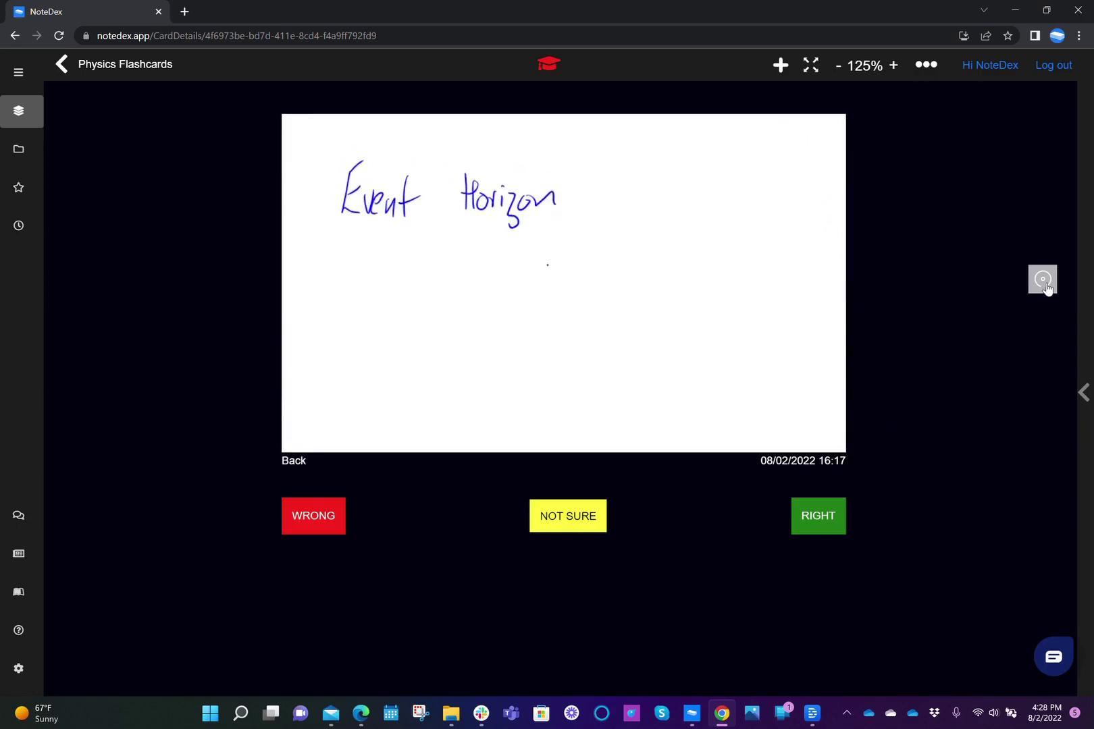
click(1045, 287)
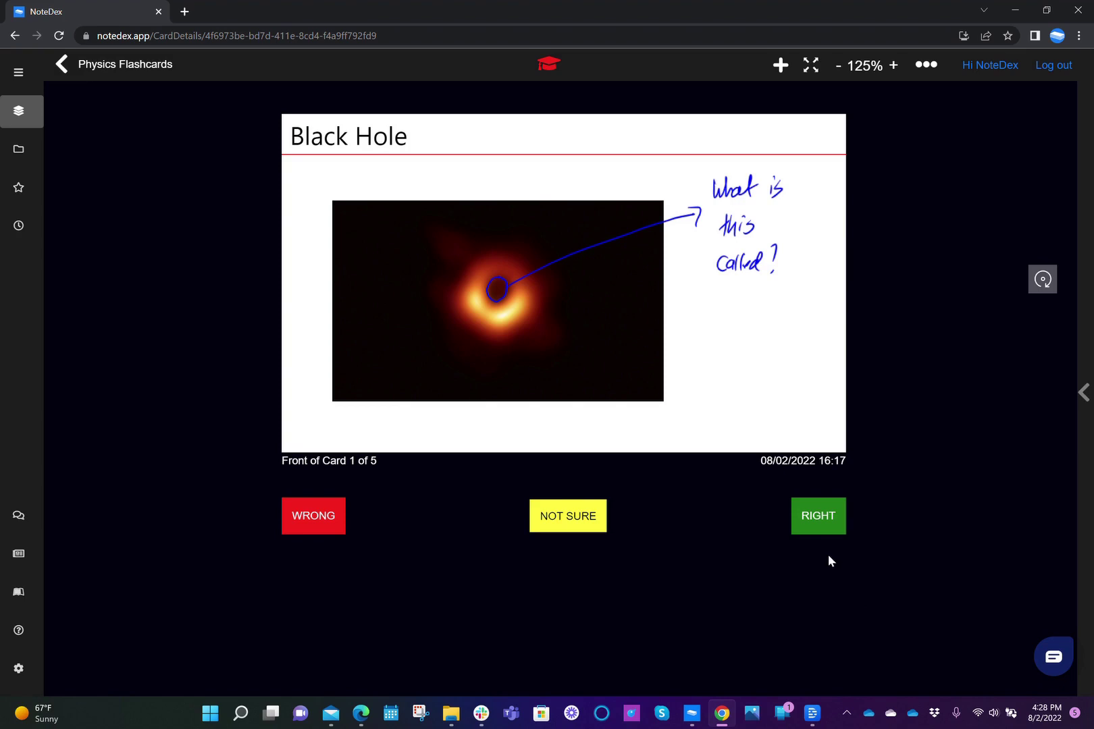
Step: Score the cards: Black Hole right, energy formula not sure, E=? wrong, Higgs Potential not sure, last right
click(827, 522)
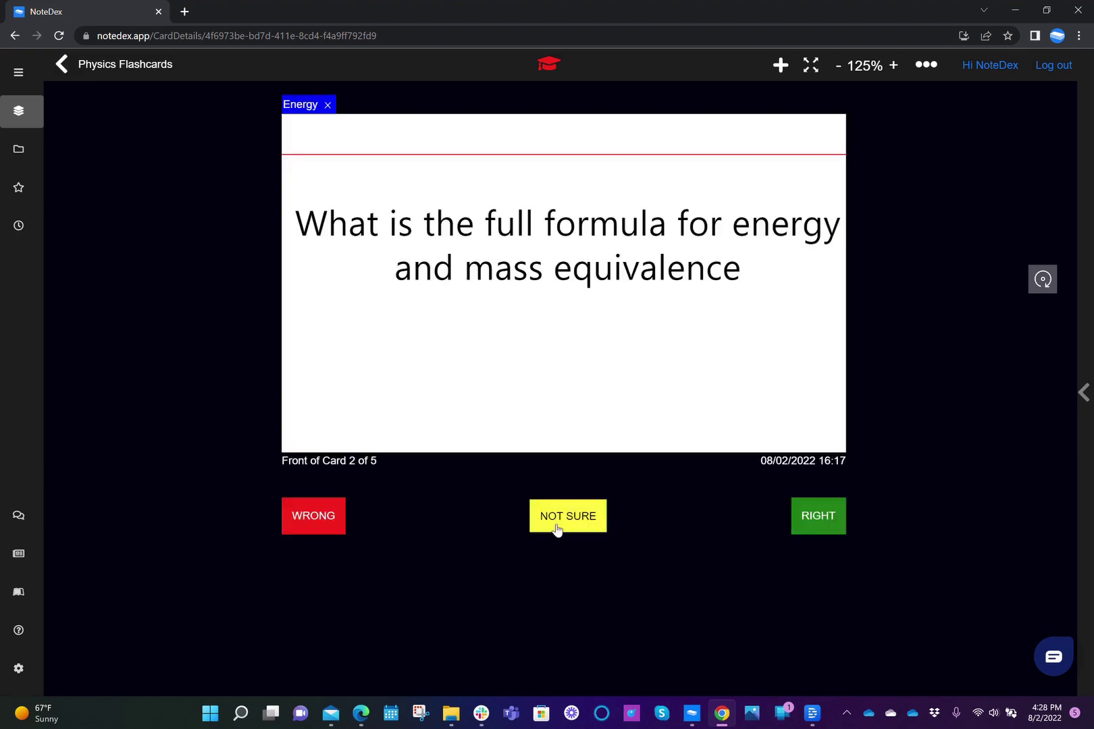
click(556, 526)
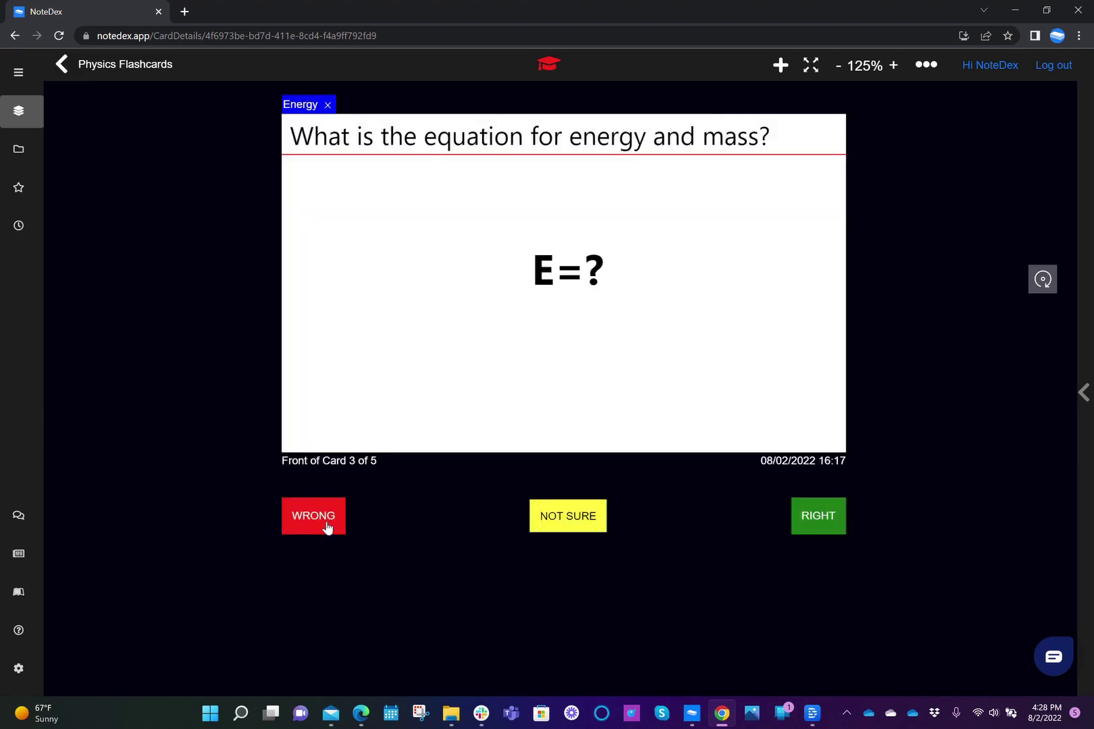
click(328, 527)
click(577, 514)
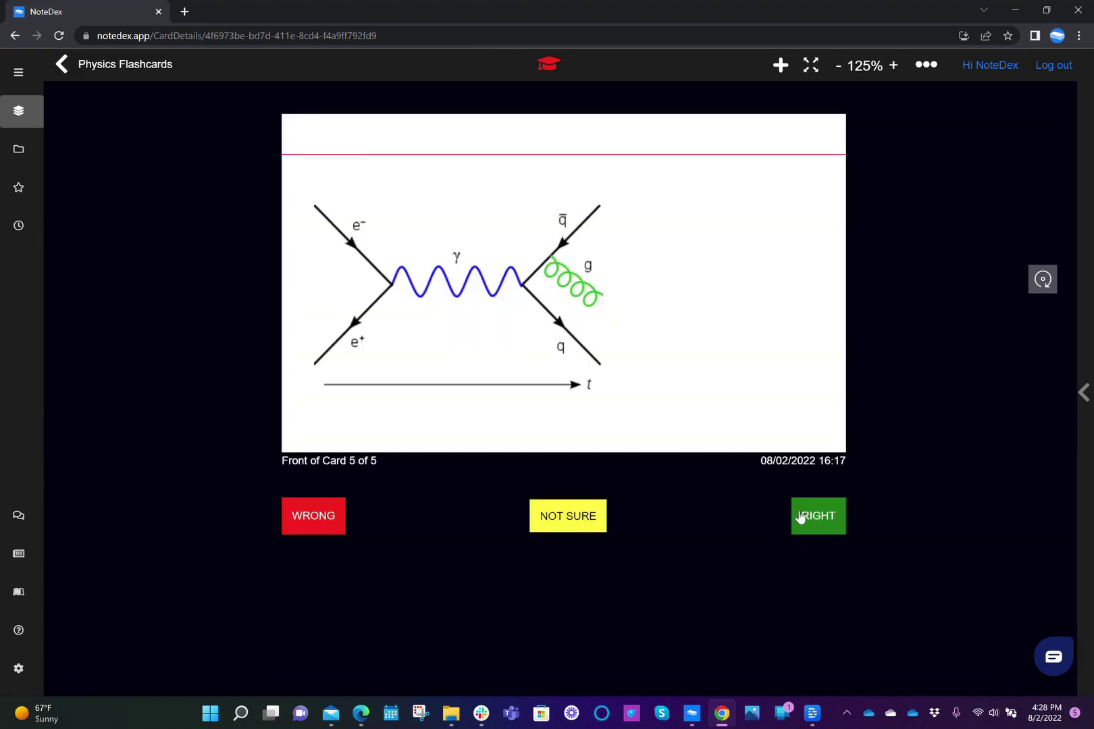
click(800, 517)
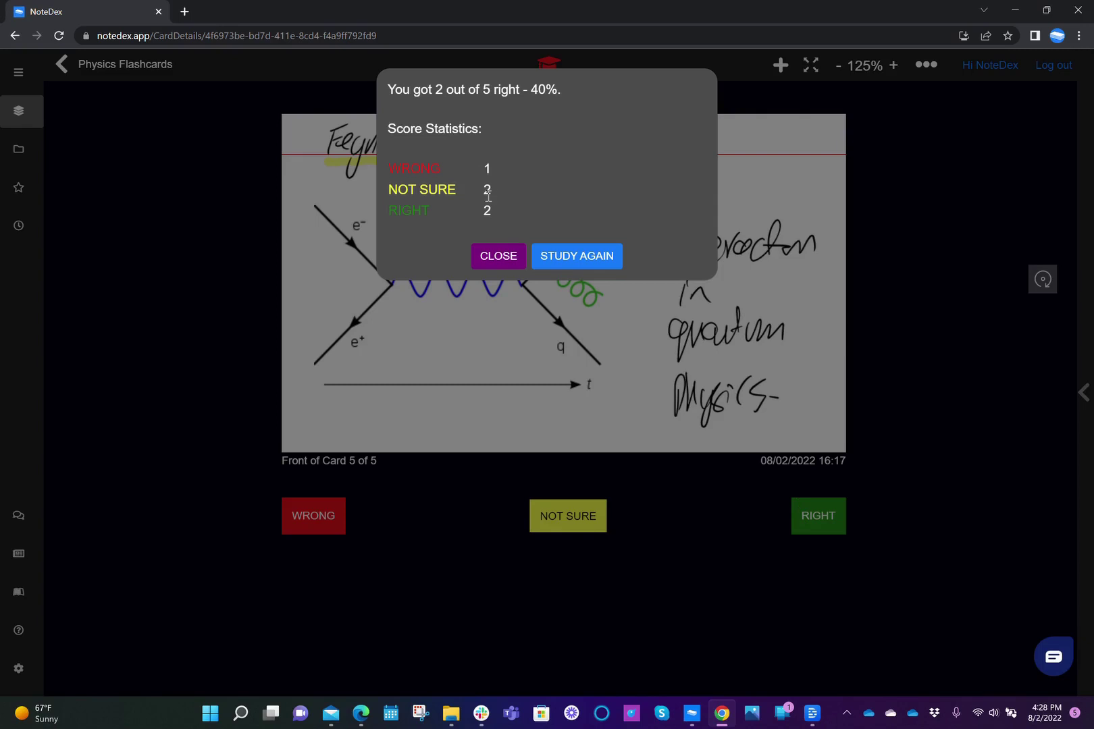
Step: Restudy the energy formula, E=? and Higgs Potential cards, marking all three right, and close the summary
click(576, 263)
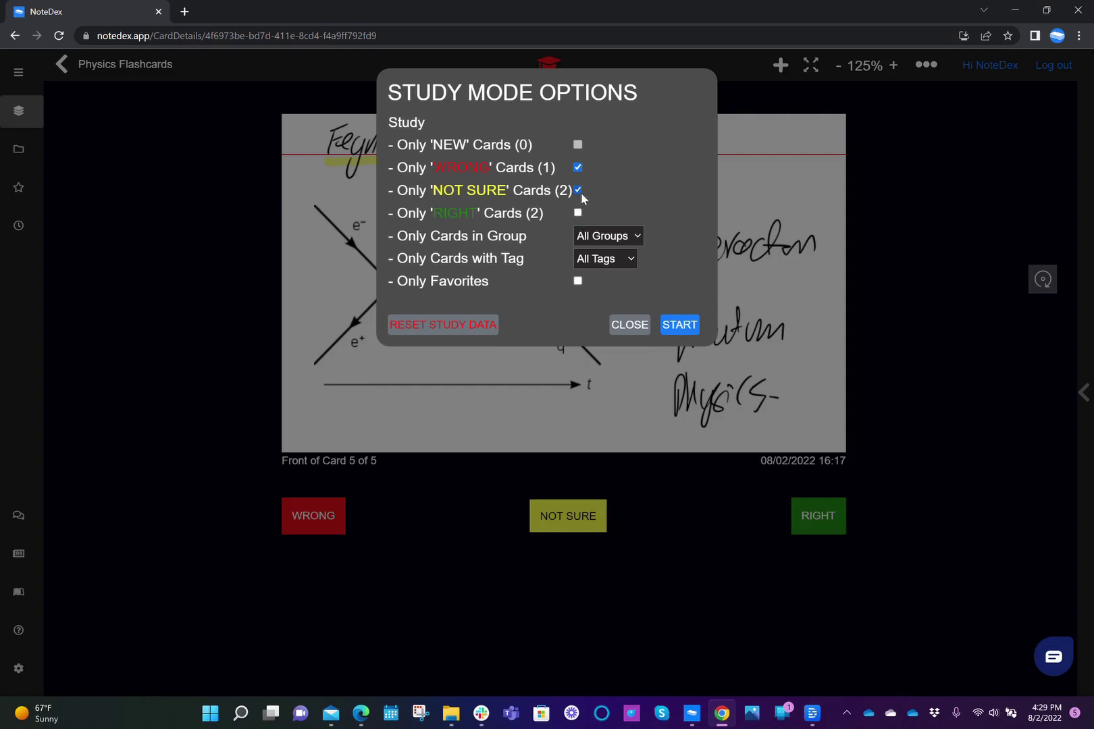
click(678, 325)
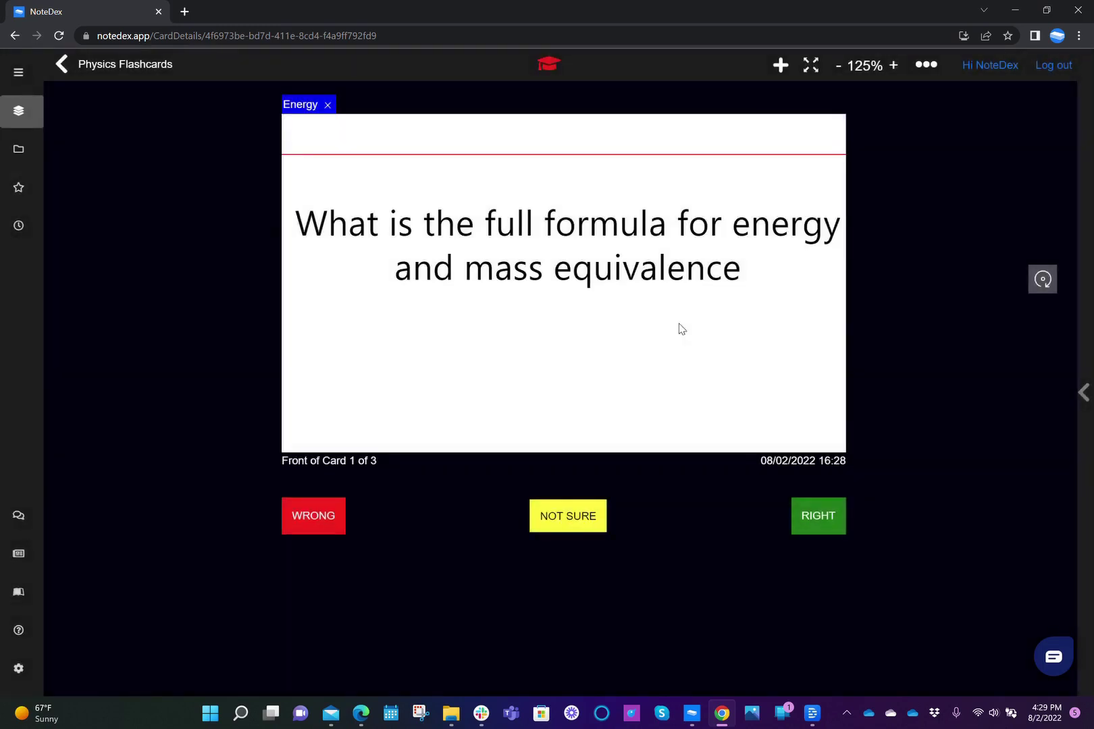
click(801, 524)
click(815, 513)
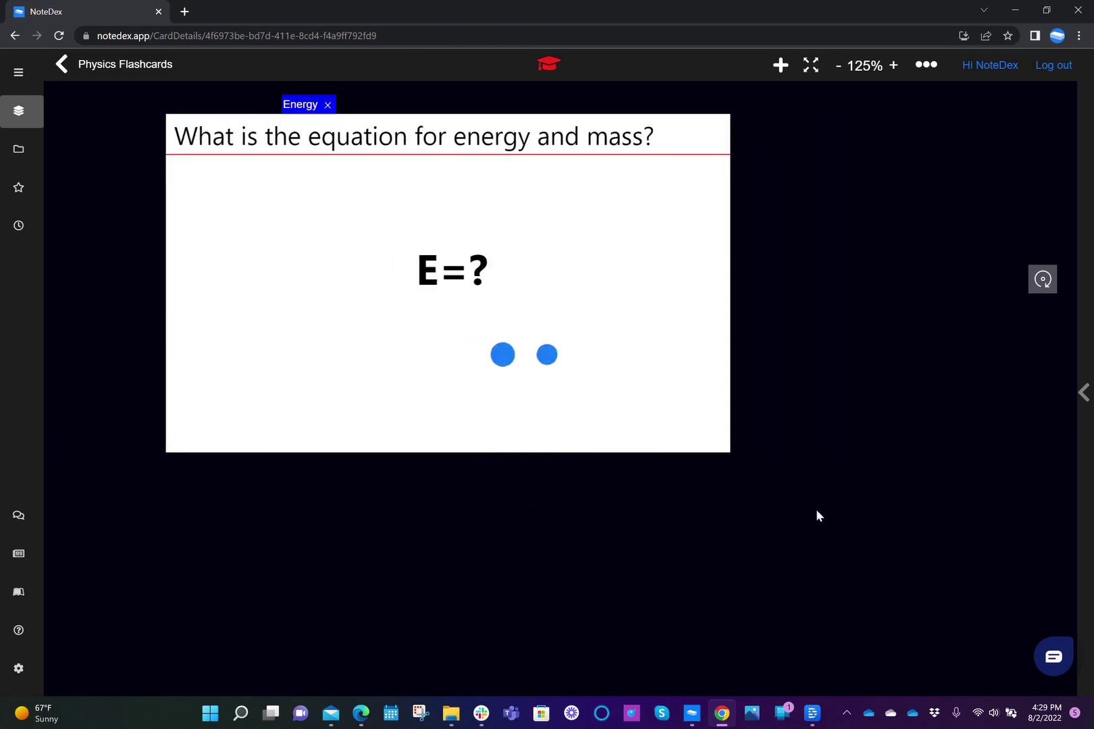
click(816, 518)
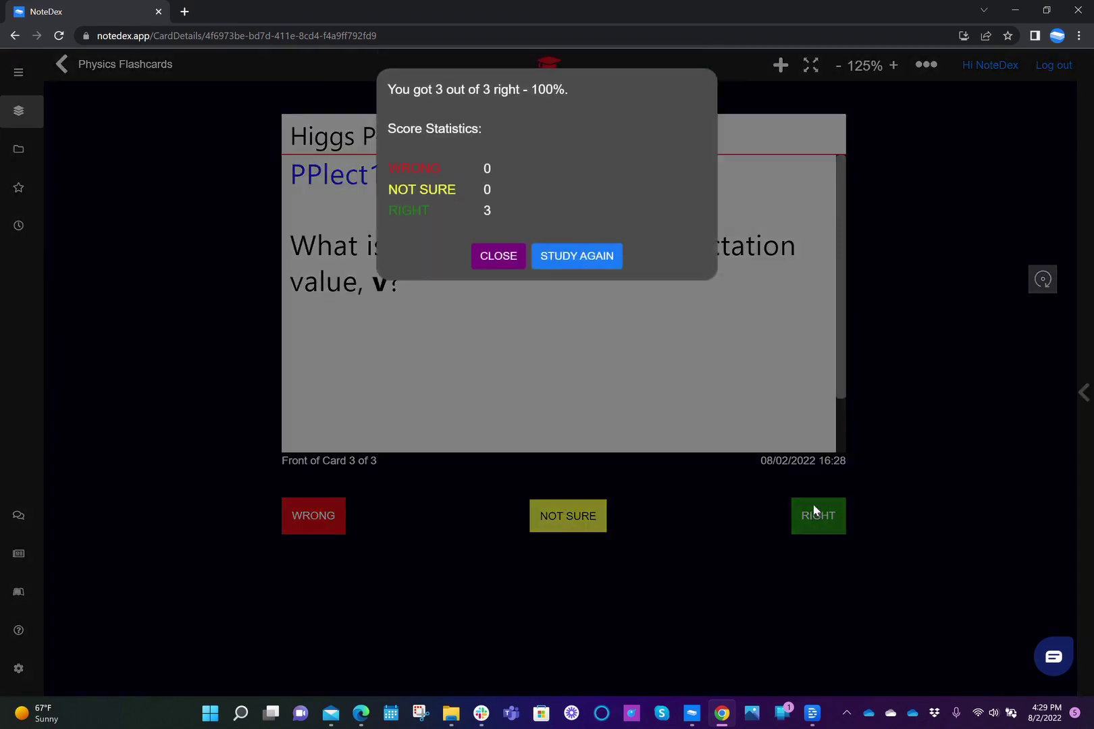
click(497, 258)
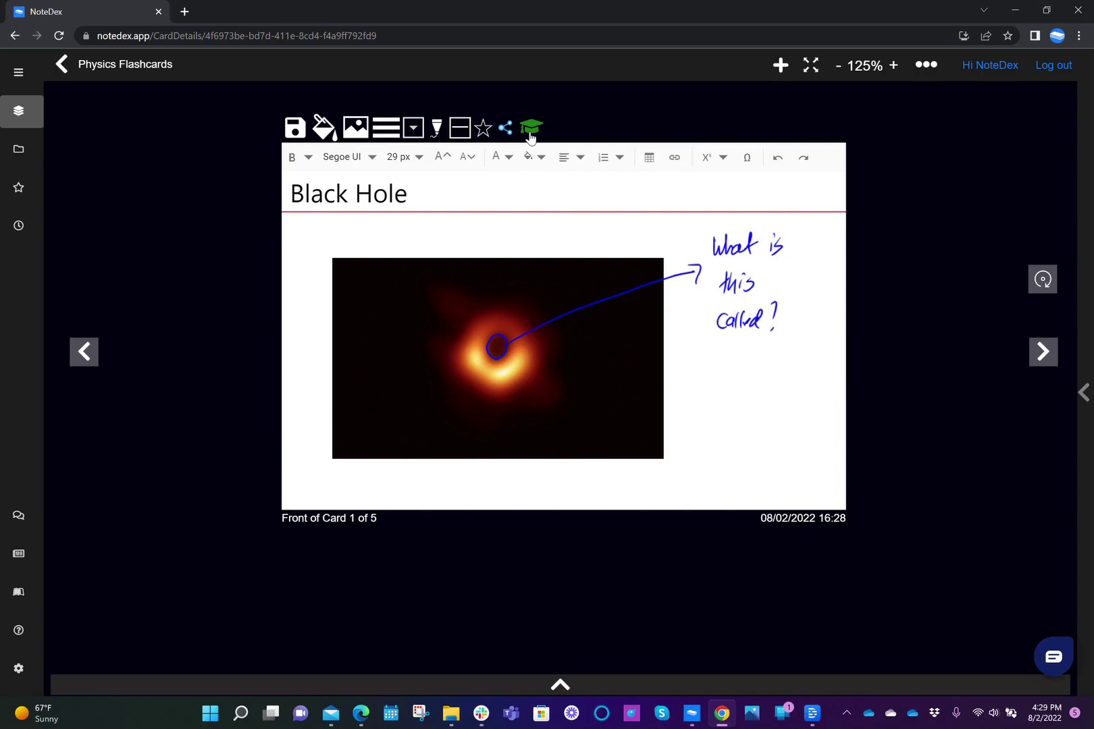
Step: Back in the card list, reset the deck's study data from the Study Mode options
click(62, 64)
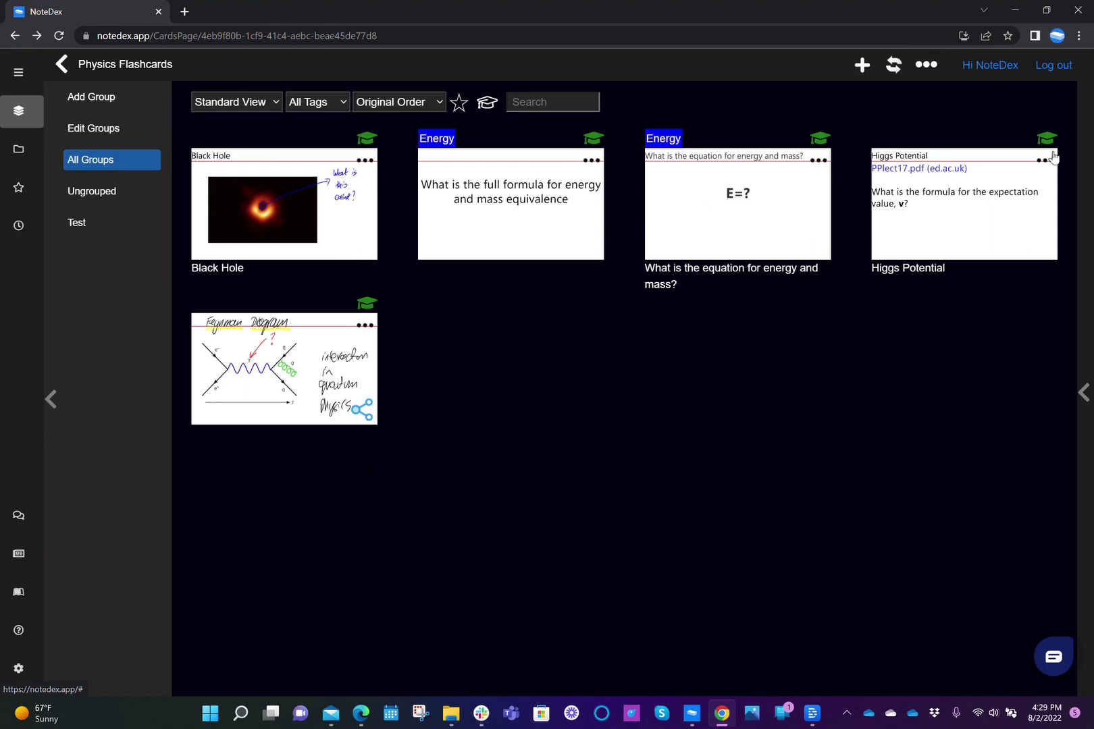
click(937, 70)
click(931, 122)
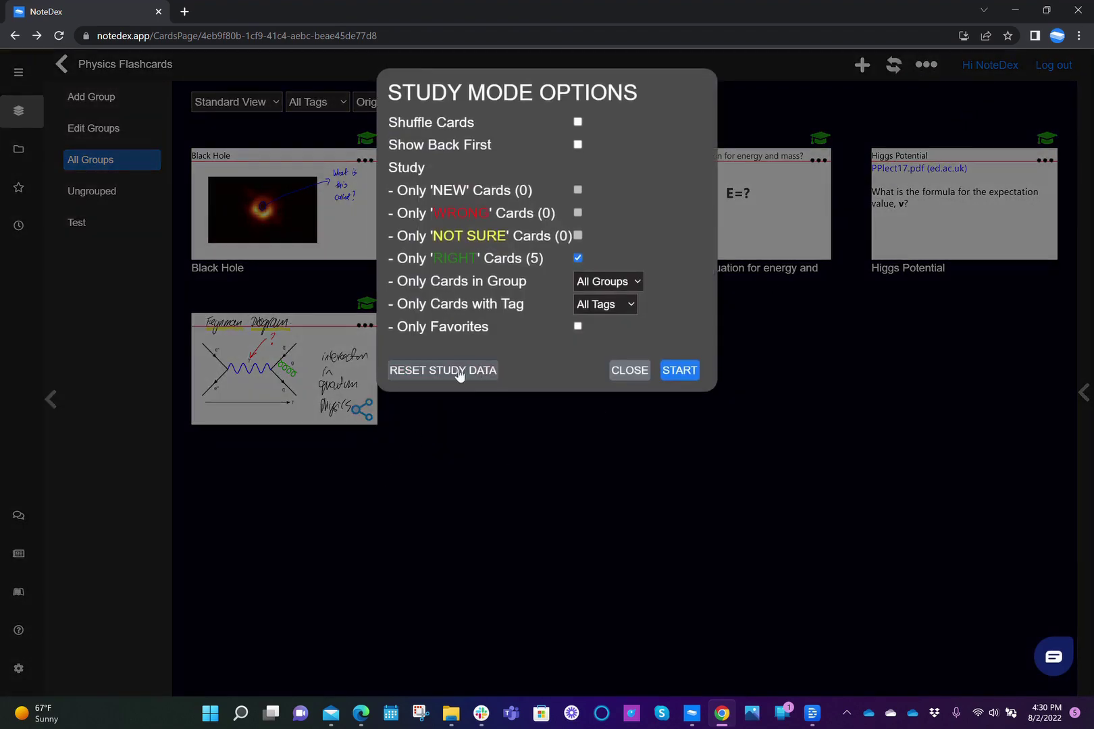
click(459, 371)
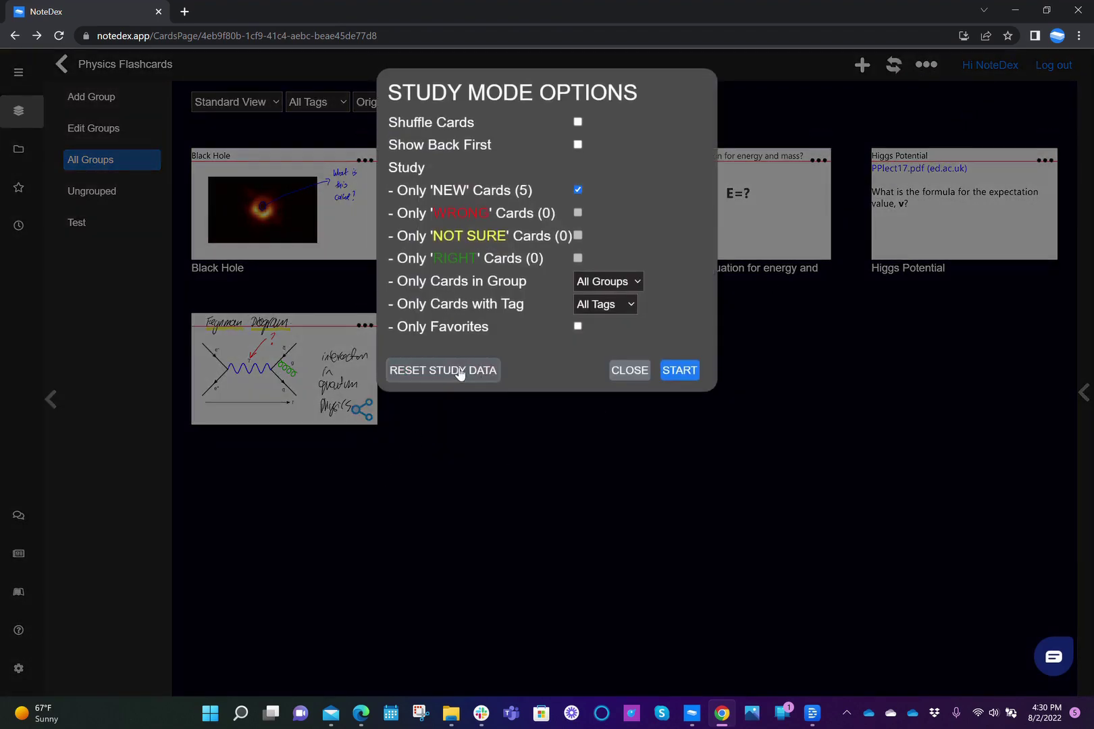
click(630, 371)
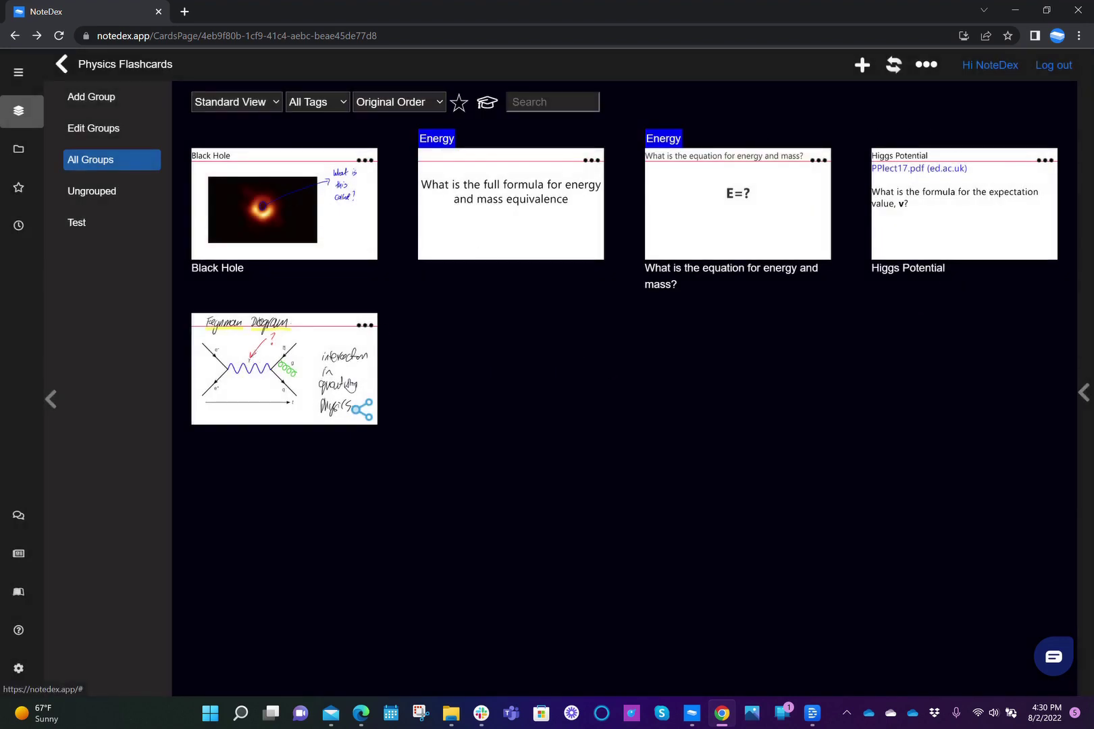
Step: Start a Study Mode session on all five new cards
click(934, 67)
click(925, 126)
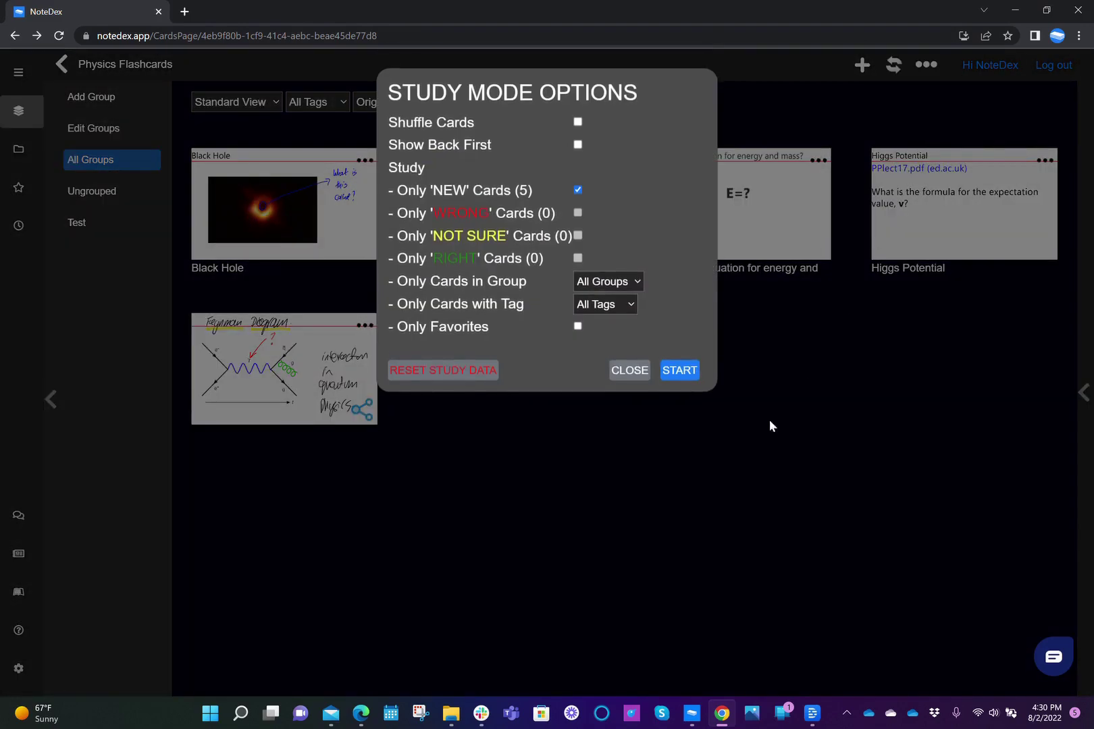
click(685, 372)
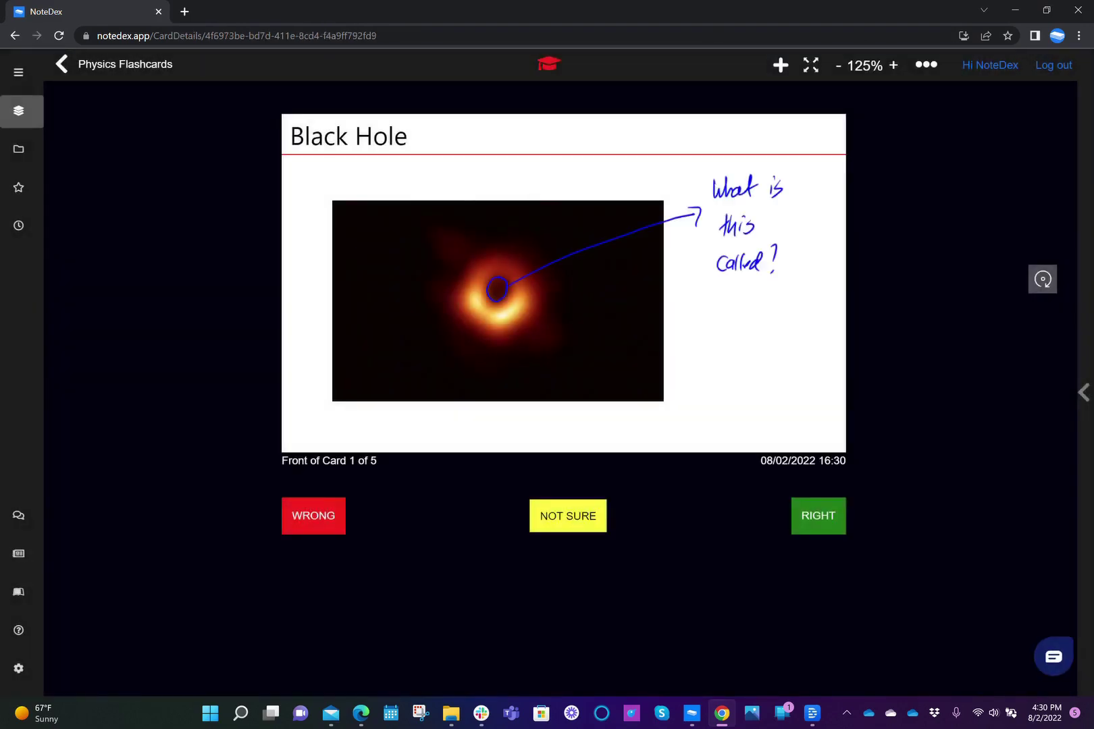
Step: Score Black Hole wrong, energy formula right, E=? not sure, Higgs right, Feynman not sure, then return to the list
click(319, 530)
click(825, 522)
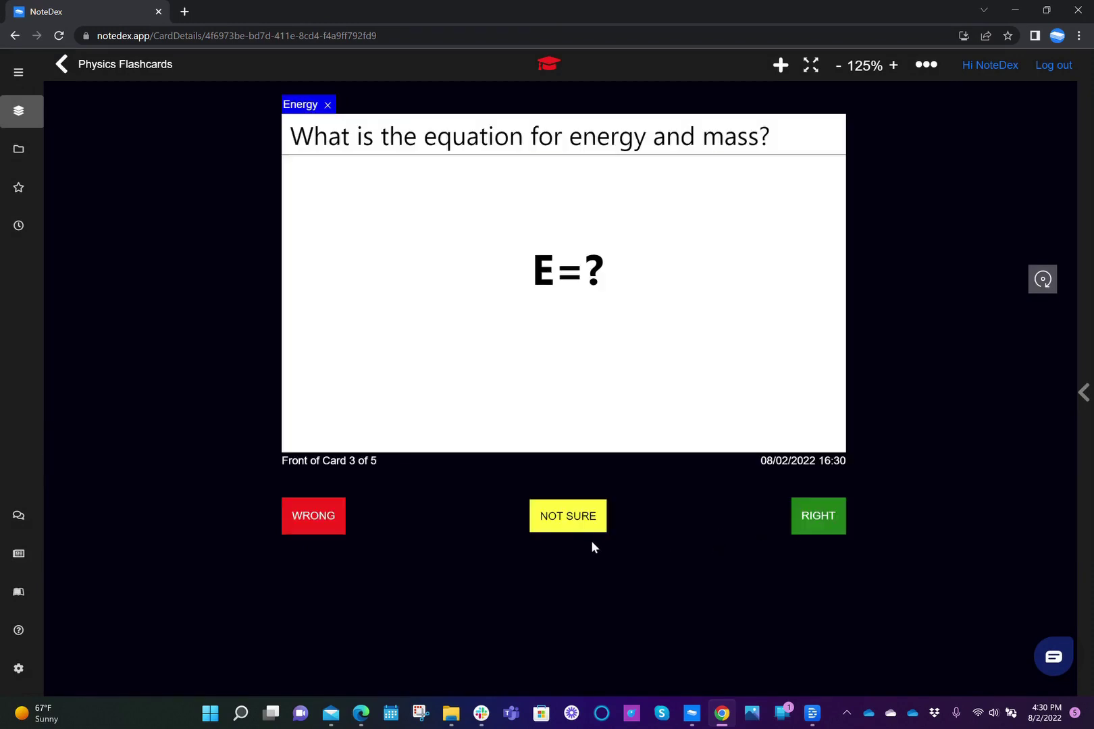
click(582, 518)
click(817, 522)
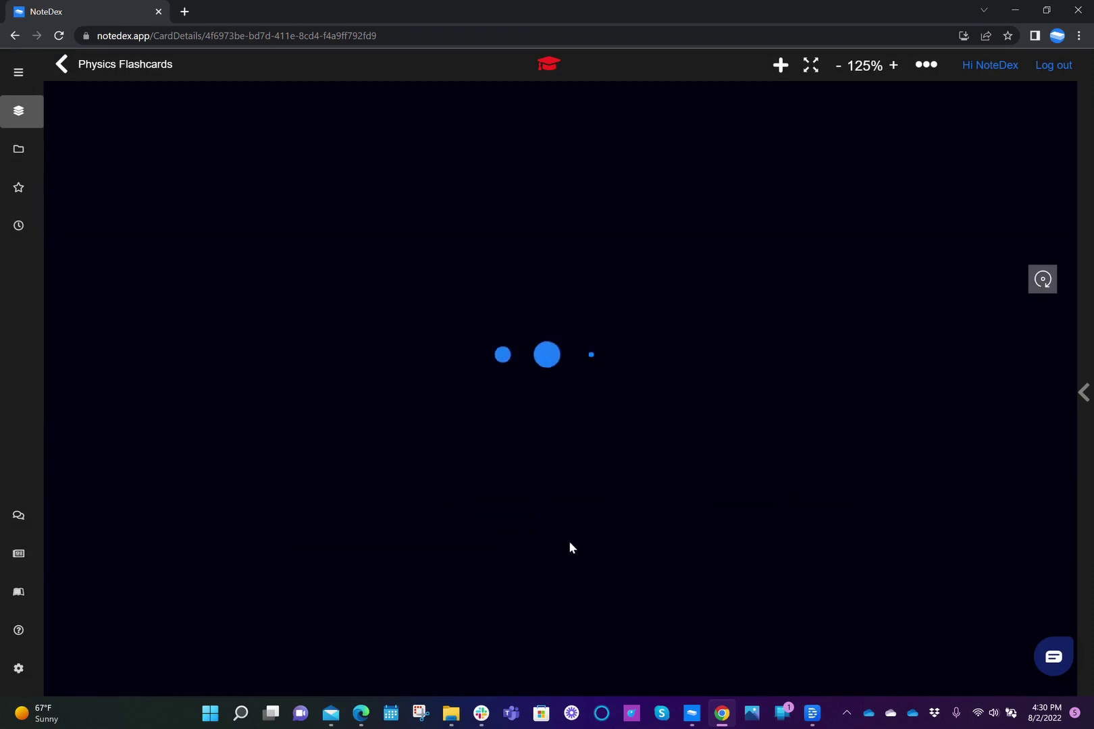
click(571, 528)
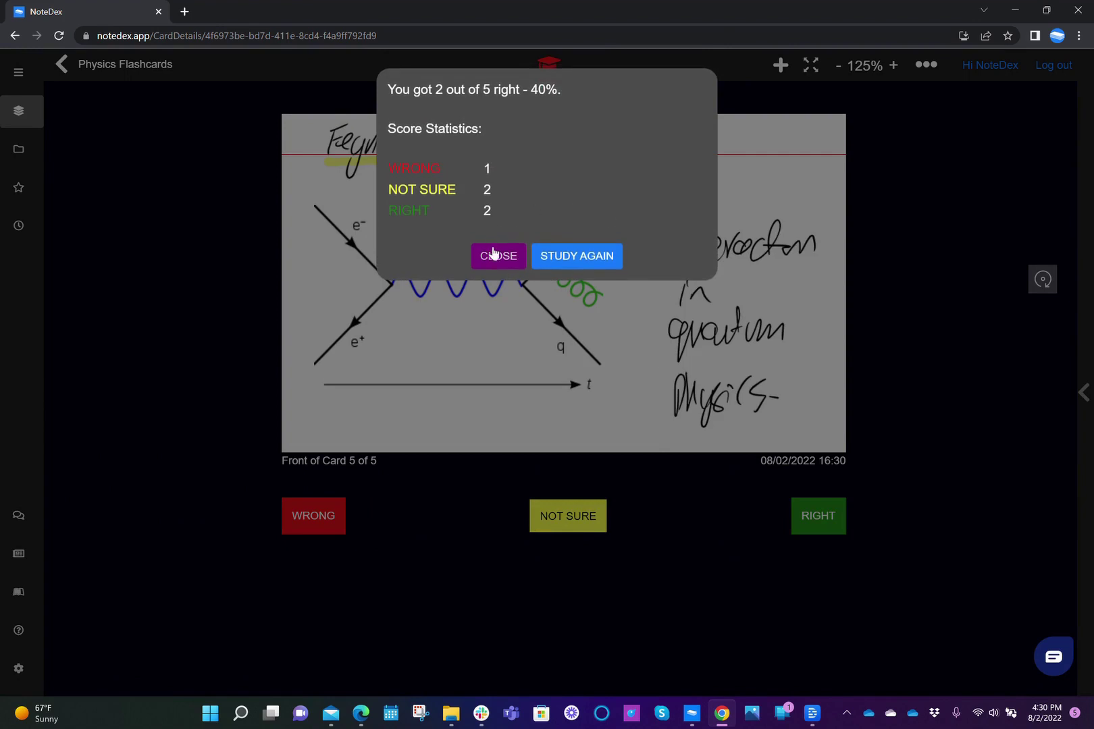
click(493, 255)
click(63, 65)
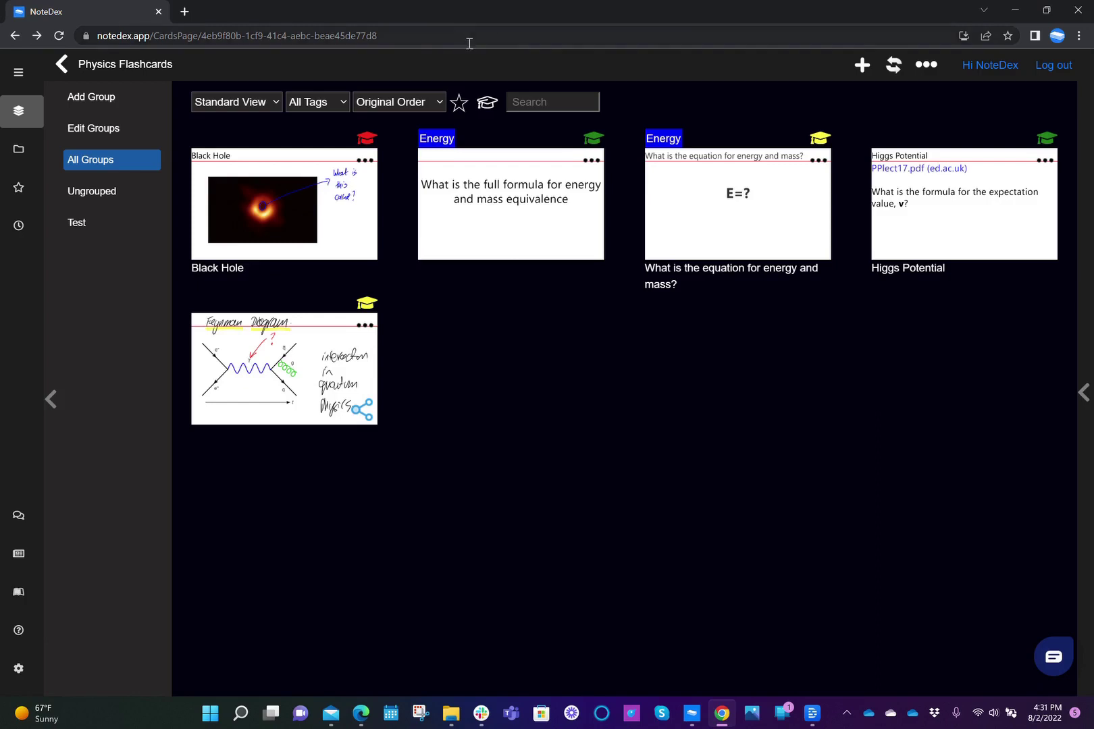
Step: Filter the cards to those scored WRONG, then reset the deck's study data again
click(487, 105)
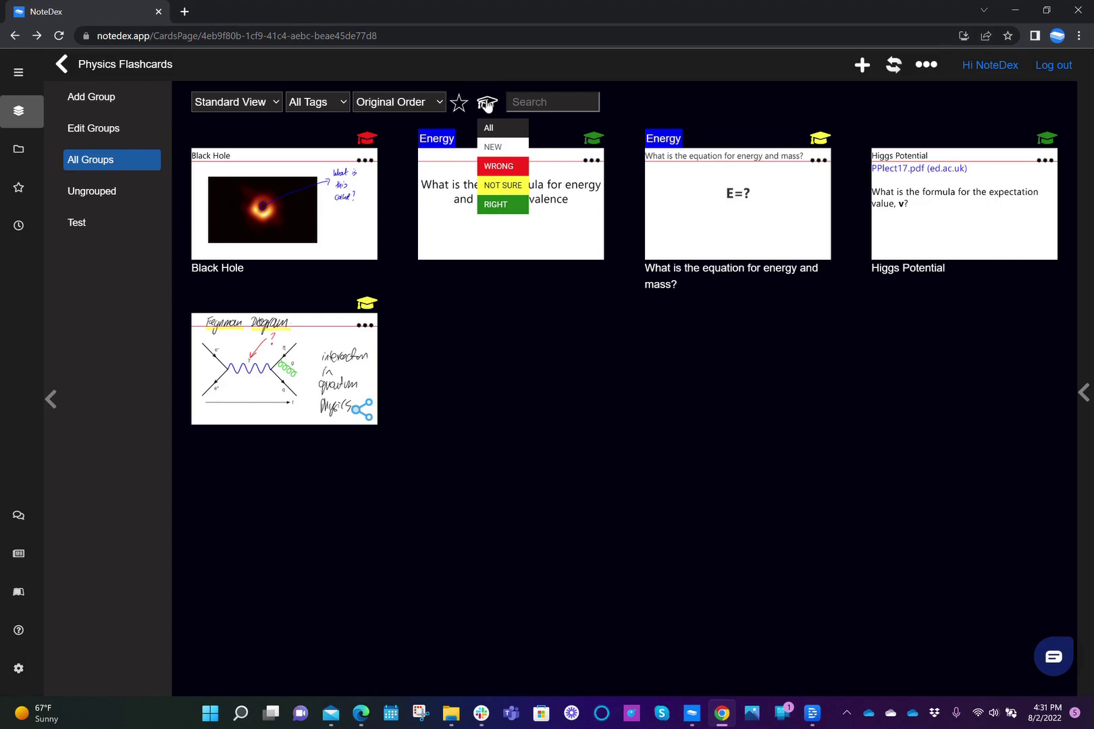
click(501, 166)
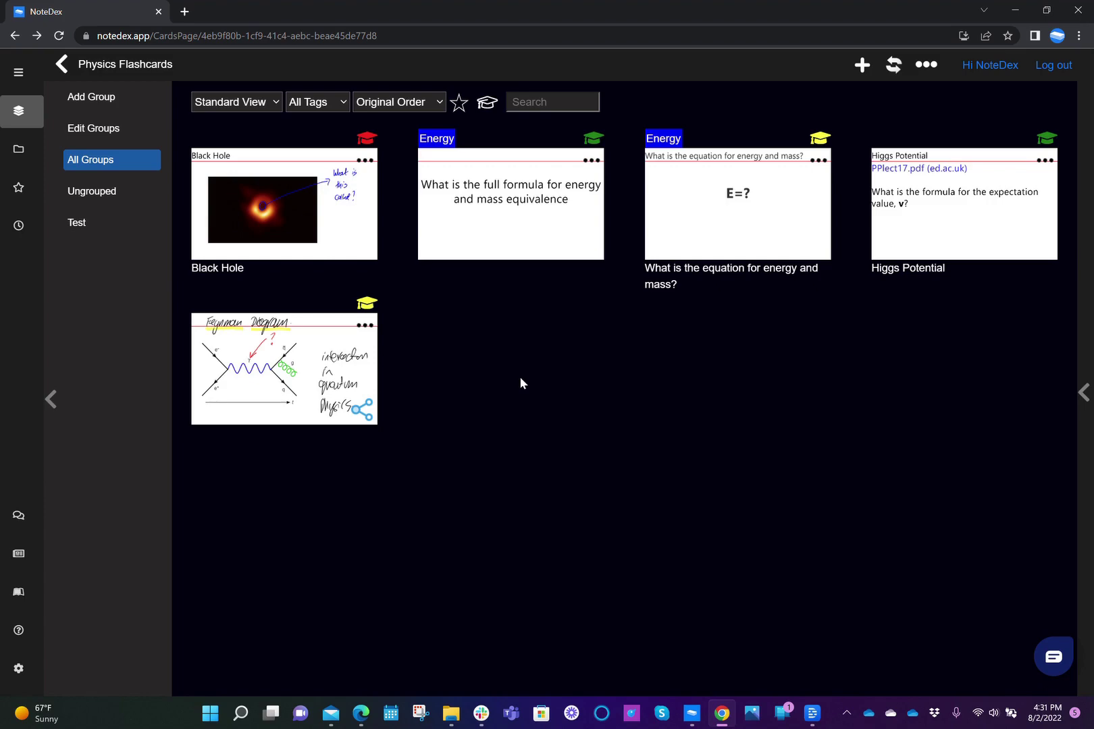
click(931, 67)
click(927, 123)
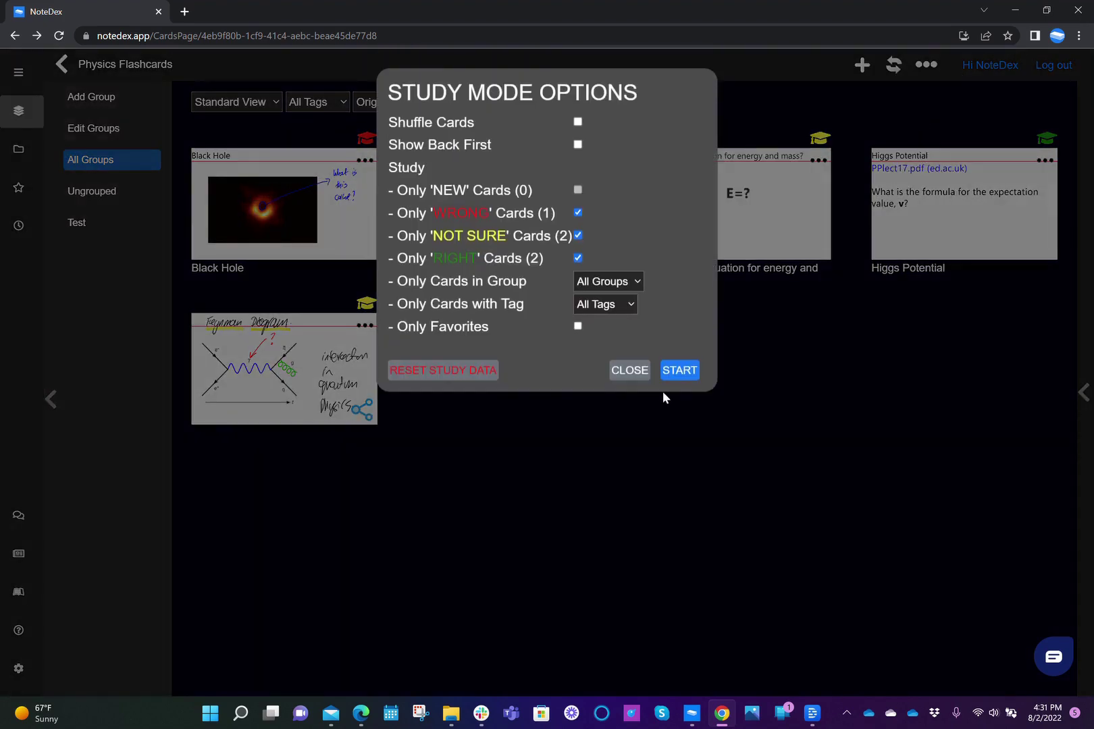
click(451, 371)
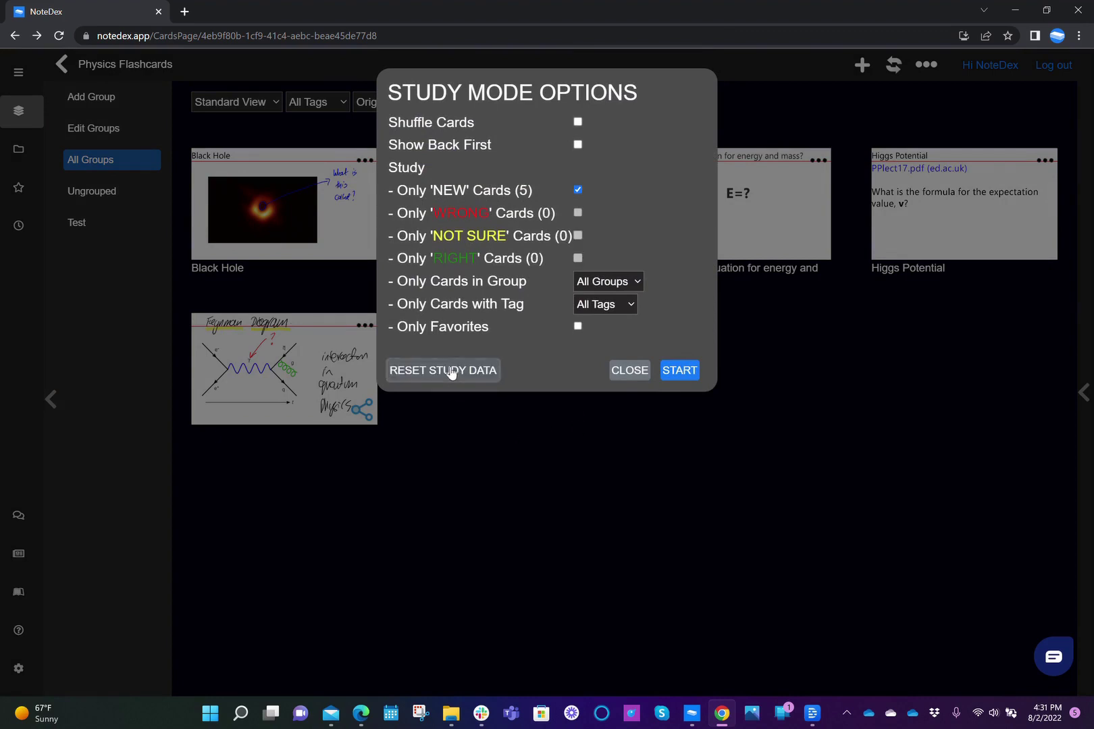
click(629, 370)
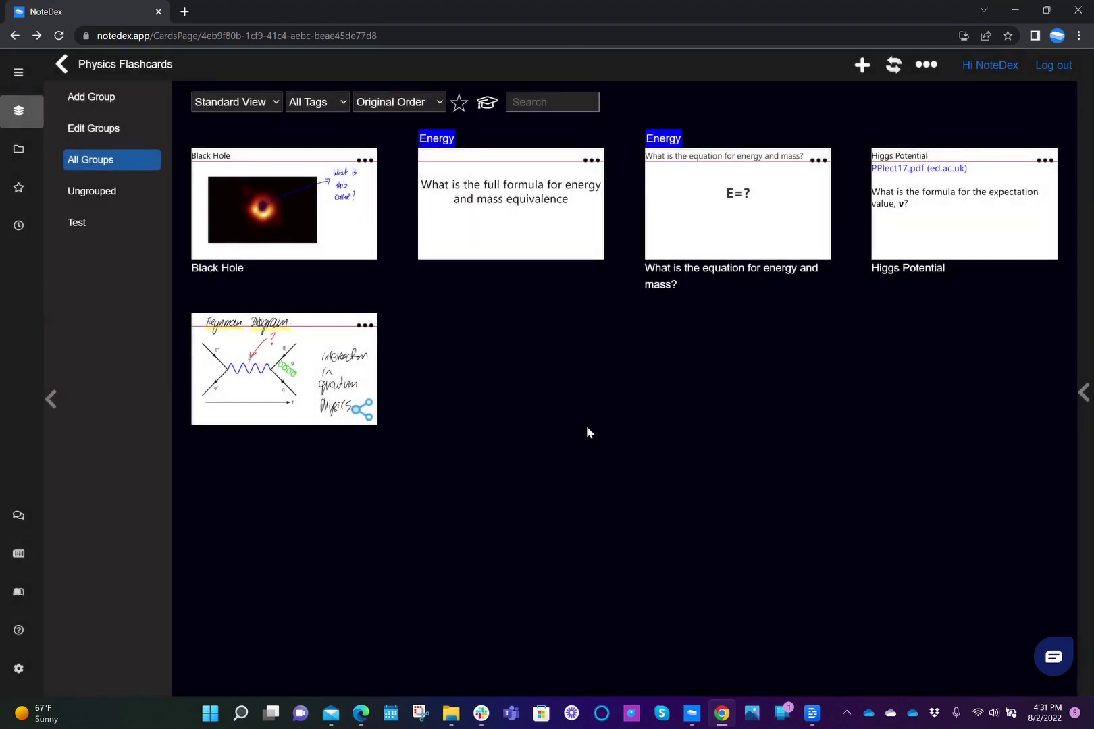
Step: Leave the Physics Flashcards deck and return to the Stacks page
click(60, 64)
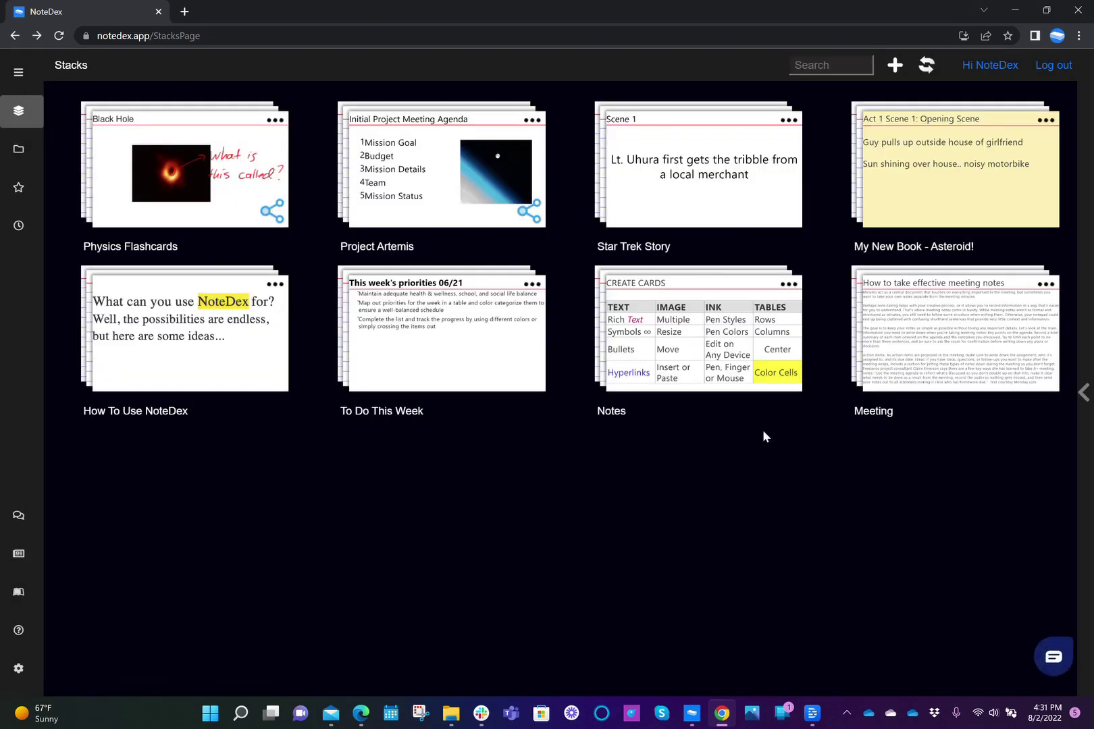